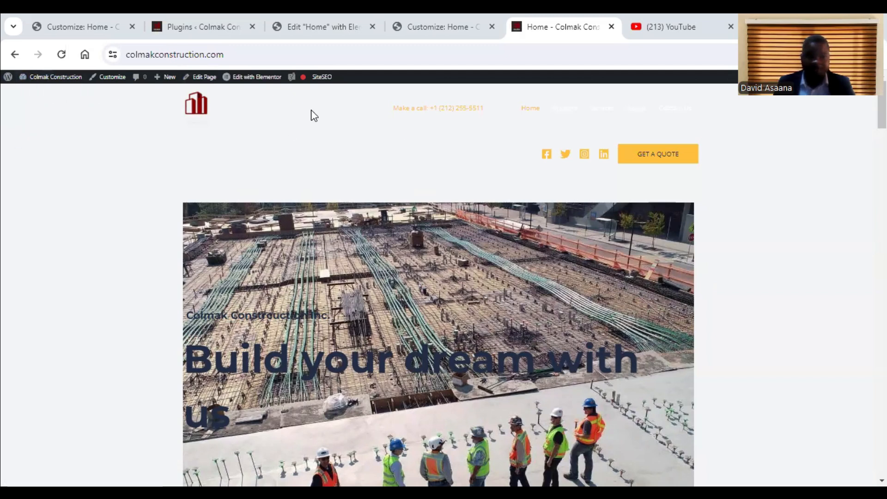
Customize the site's global colors, trying yellow and then white as the site background.
click(110, 83)
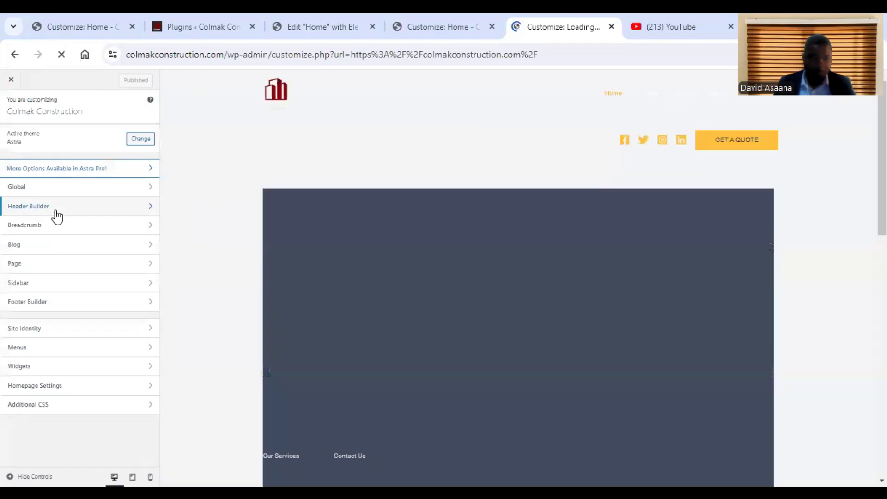
click(60, 192)
click(60, 156)
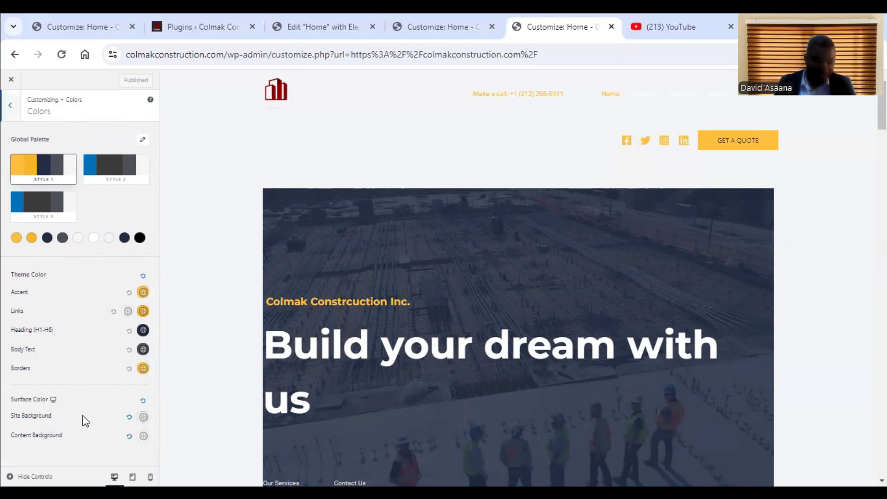
click(143, 418)
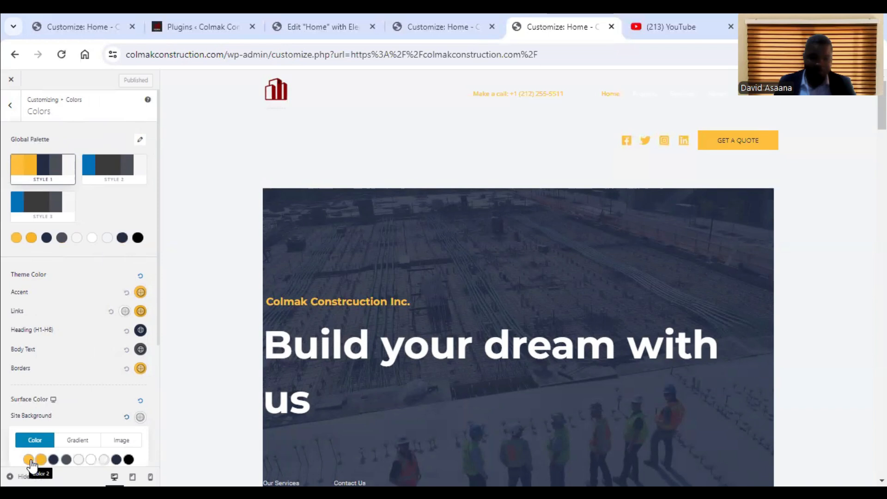
click(29, 460)
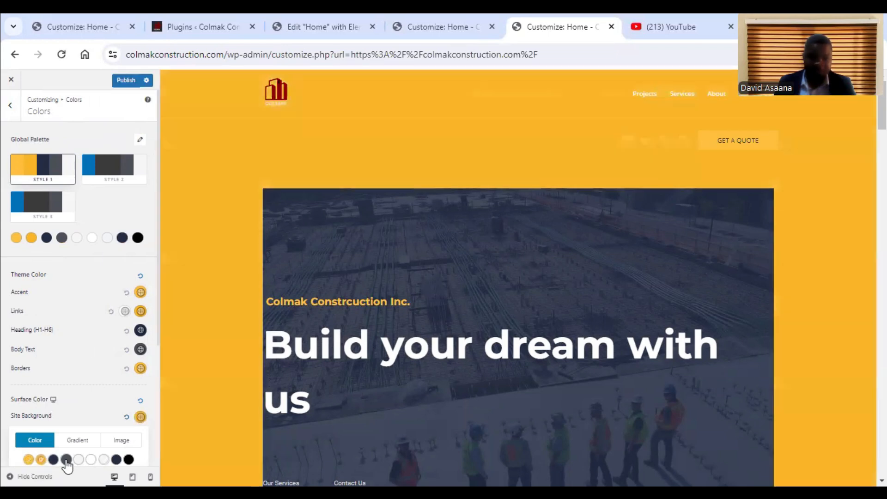
click(91, 460)
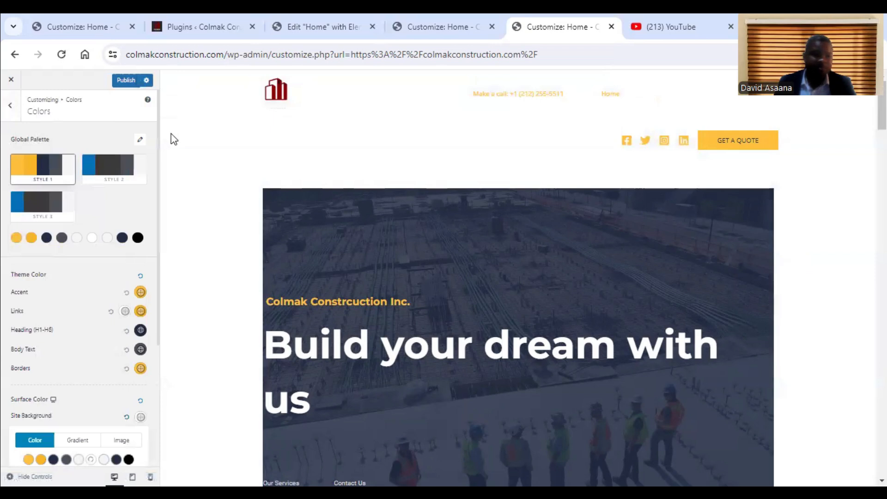
Leave the theme customizer and discard the unpublished site background change.
click(12, 108)
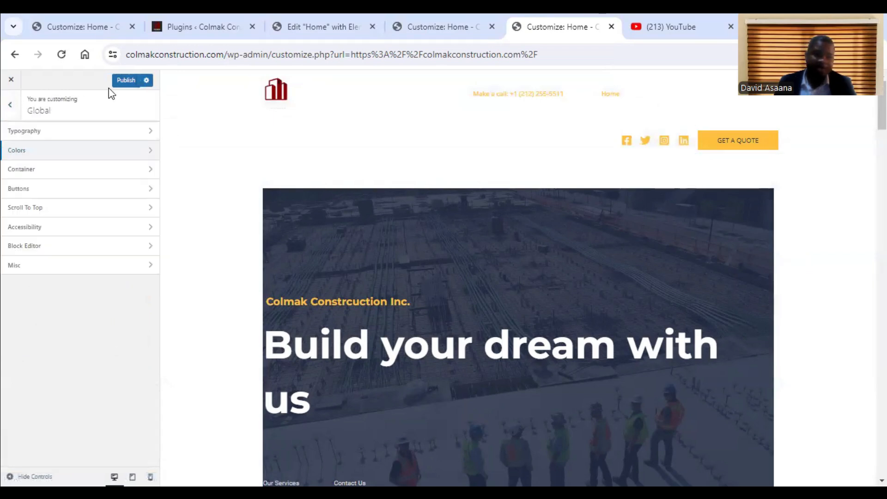
click(11, 106)
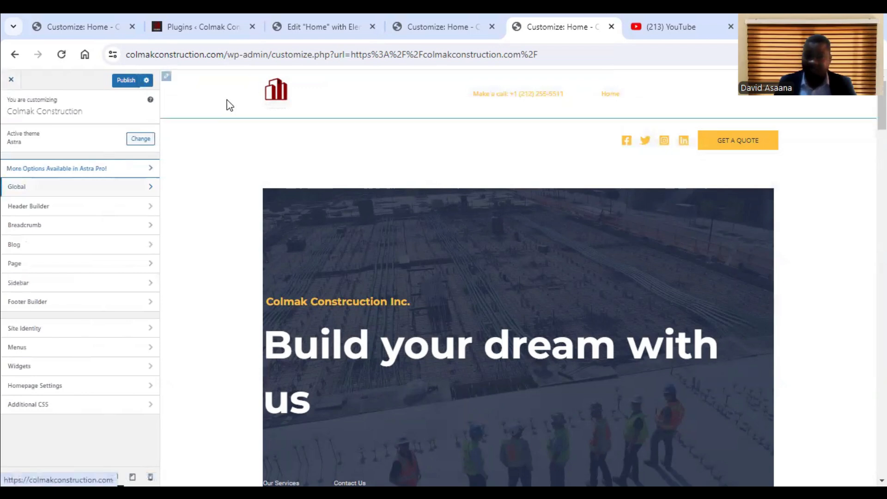
click(12, 81)
click(503, 150)
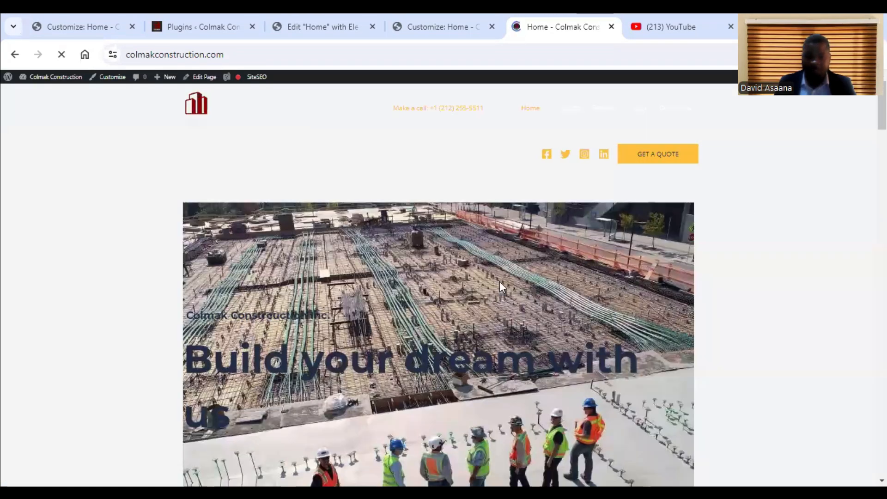
Examine the live home page's section backgrounds from the hero down to the latest works.
scroll(334, 219, down, 15)
scroll(333, 219, up, 6)
scroll(456, 223, down, 12)
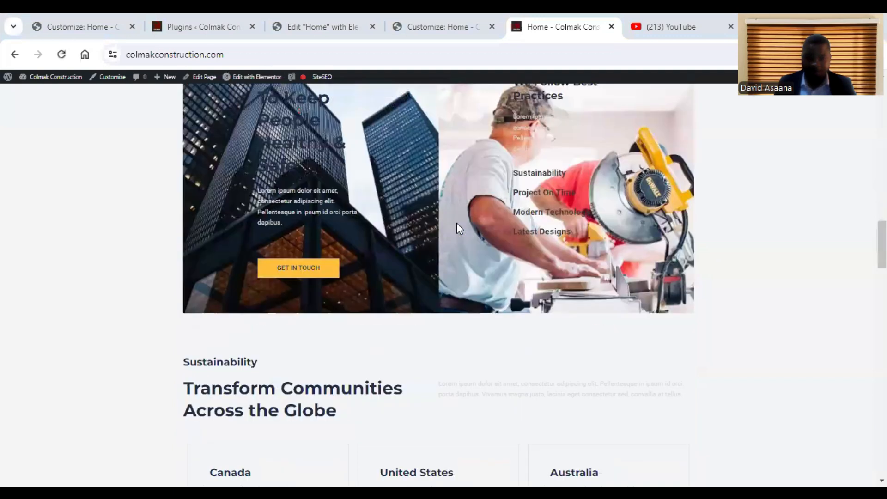
scroll(456, 223, down, 20)
scroll(457, 223, up, 15)
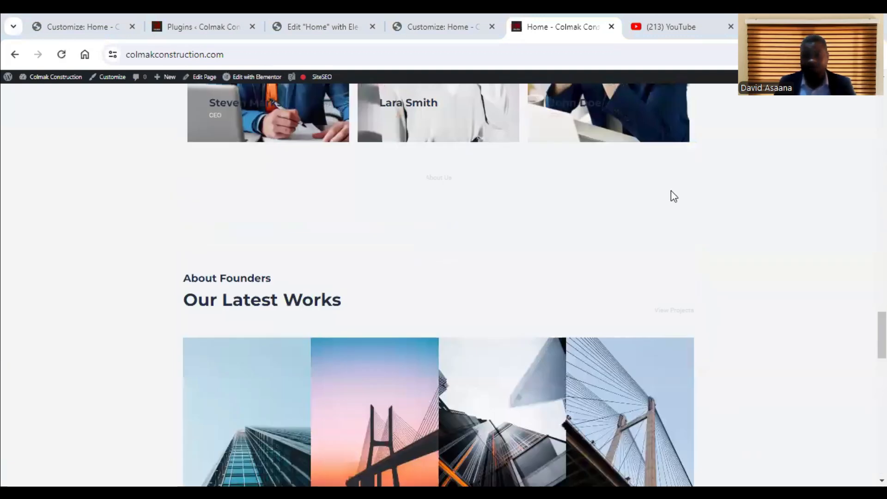
scroll(671, 190, up, 8)
scroll(398, 197, up, 15)
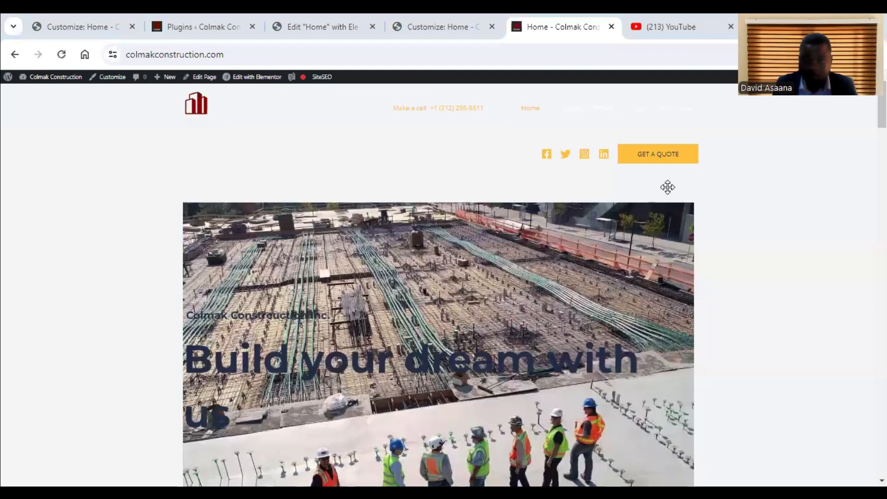
mouse_move(257, 79)
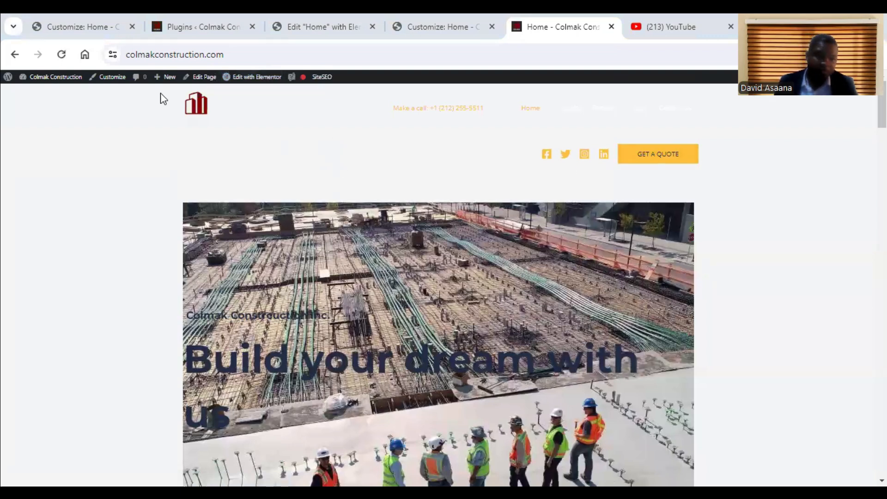
scroll(365, 250, down, 1)
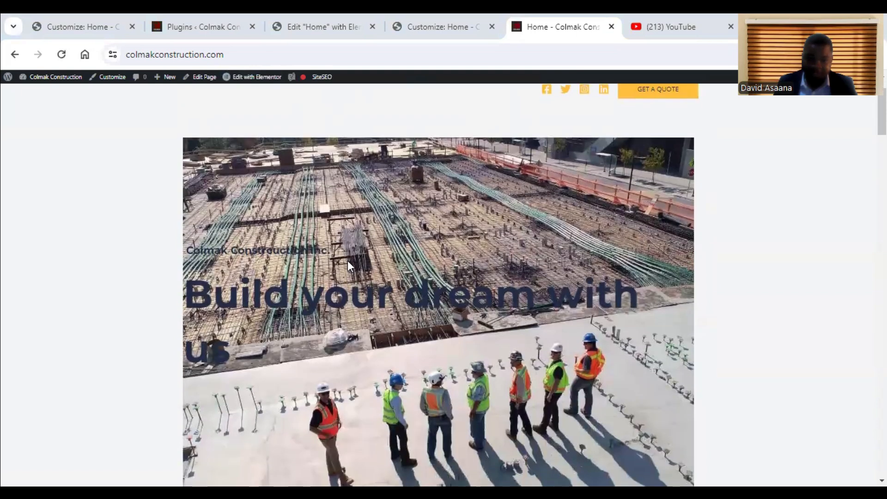
scroll(522, 265, up, 1)
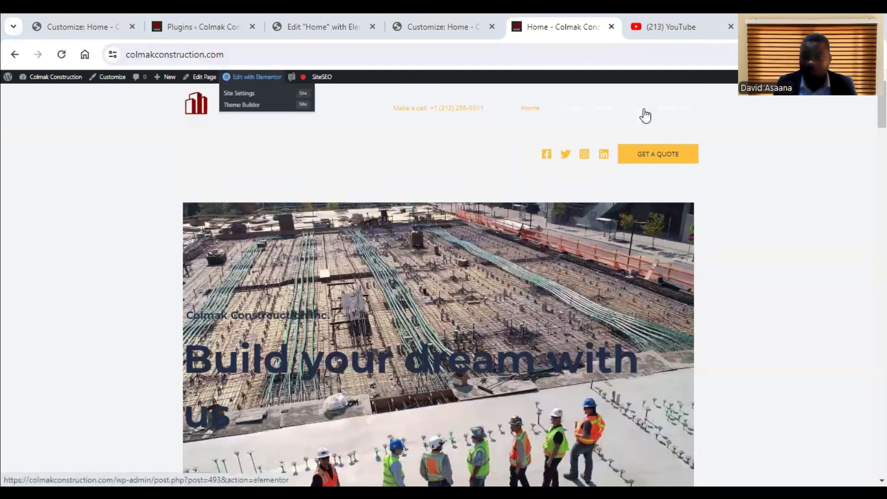
Open the site's Projects page and look over its banner, project gallery and clients section.
click(566, 111)
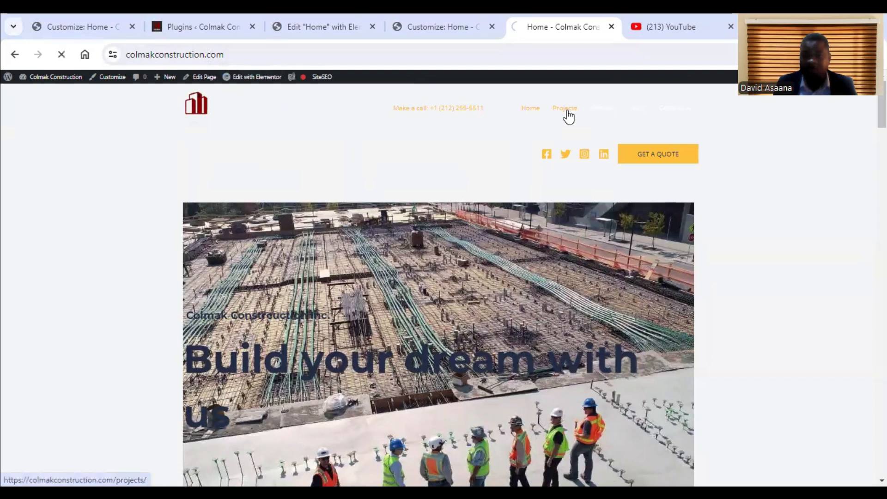
scroll(530, 188, down, 8)
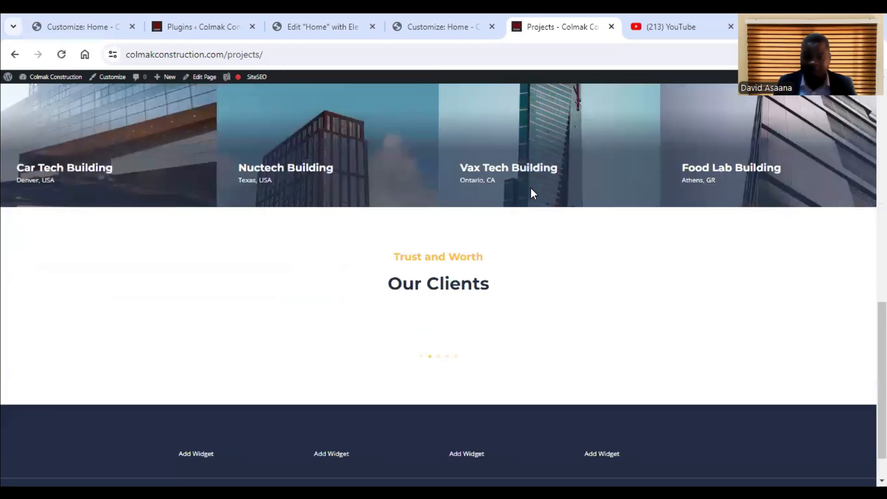
scroll(530, 188, up, 7)
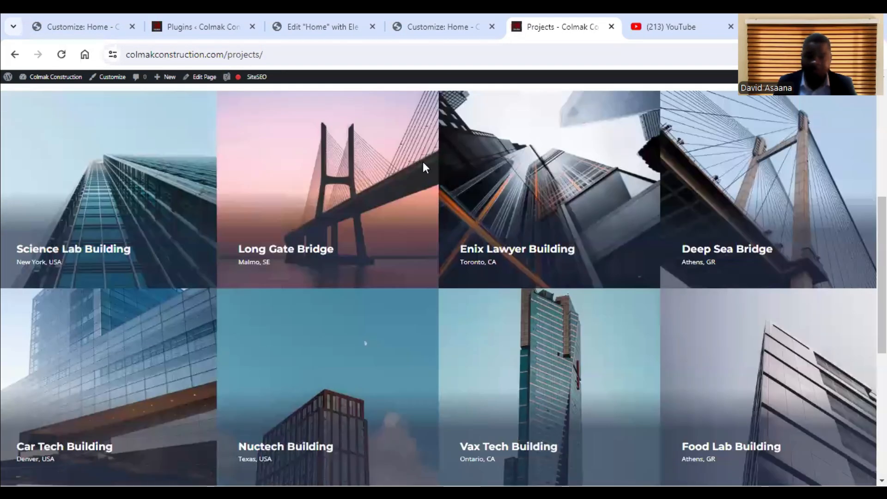
scroll(423, 164, up, 7)
scroll(598, 292, down, 7)
scroll(471, 266, up, 5)
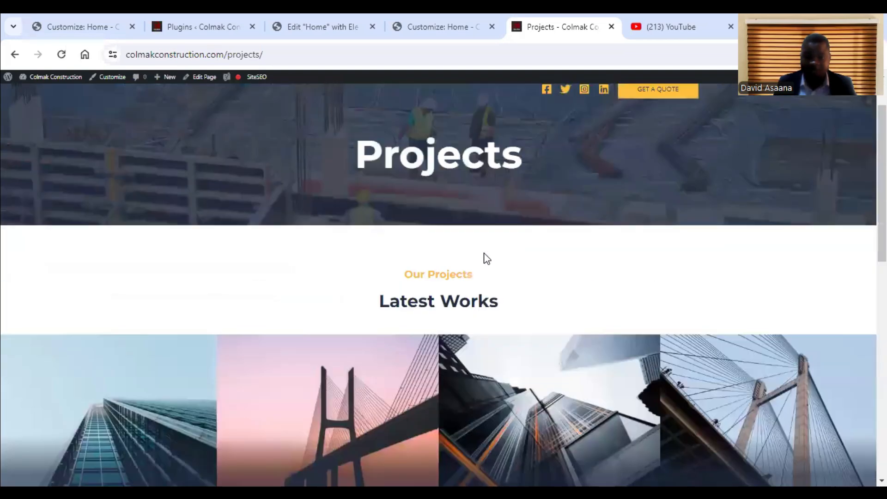
Open the Projects page for editing and switch it to Elementor, leaving the block editor without saving.
click(201, 81)
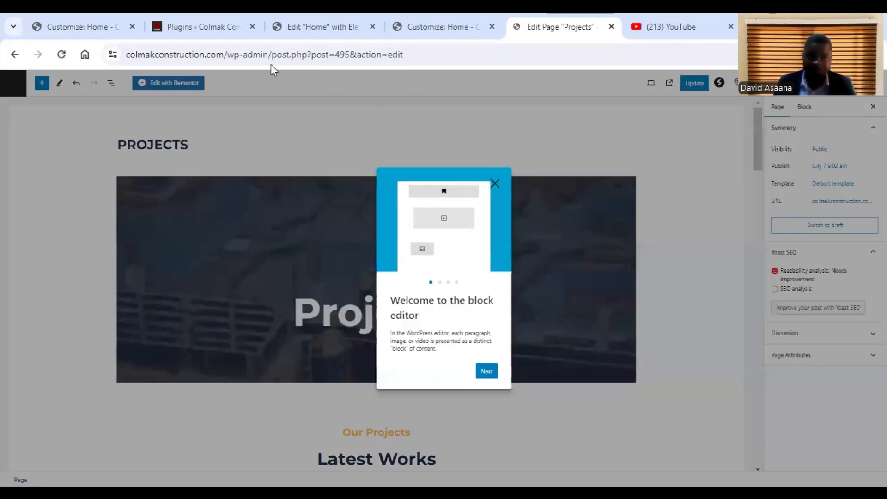
click(166, 82)
click(179, 86)
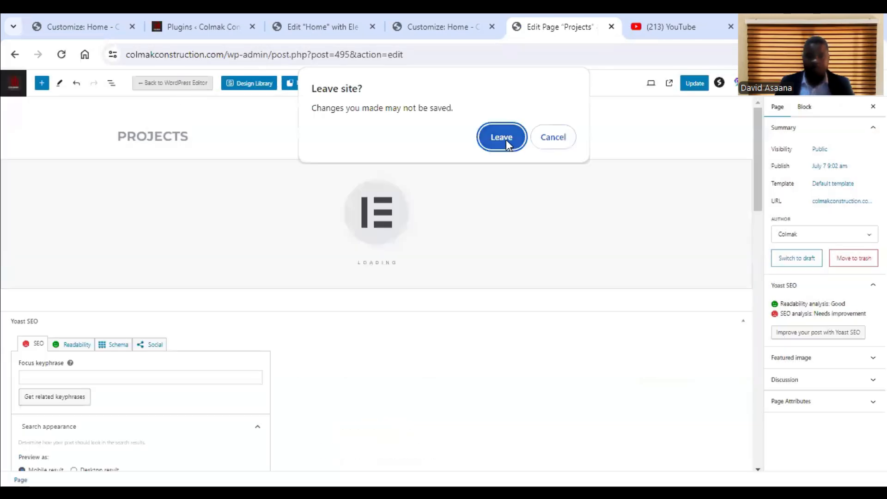
click(502, 138)
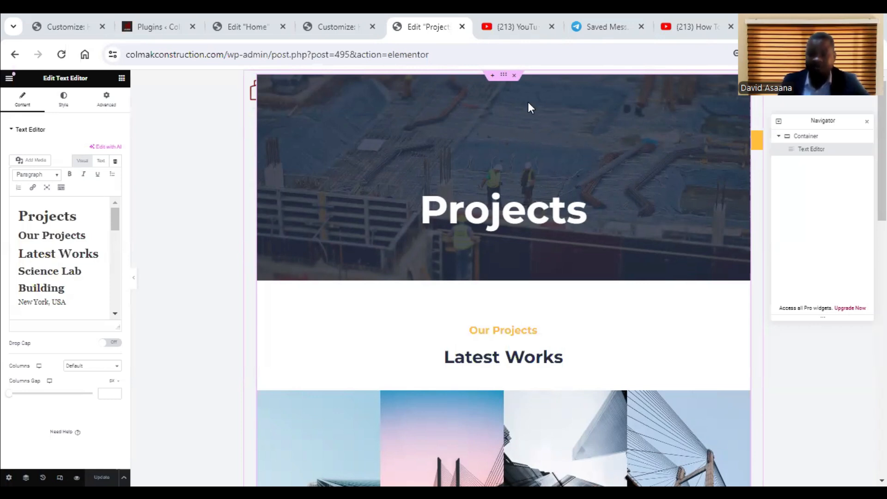
Set the background type of the container around the Projects page content to Classic.
click(504, 77)
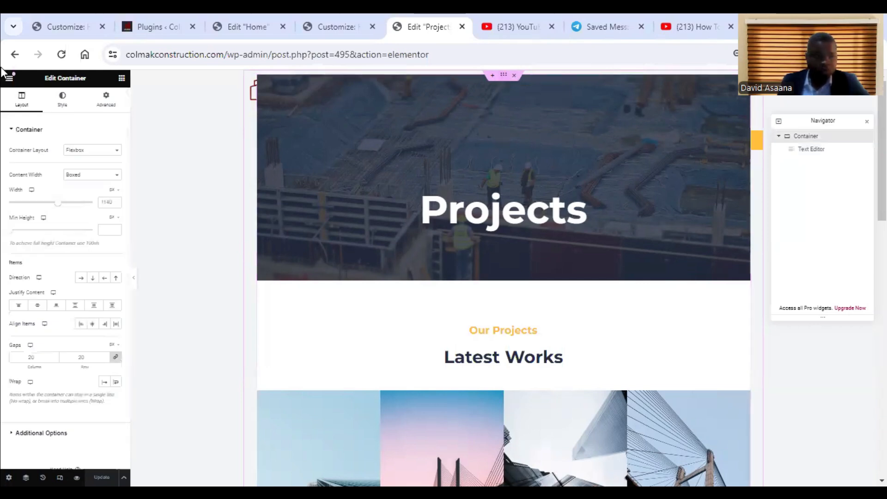
click(63, 109)
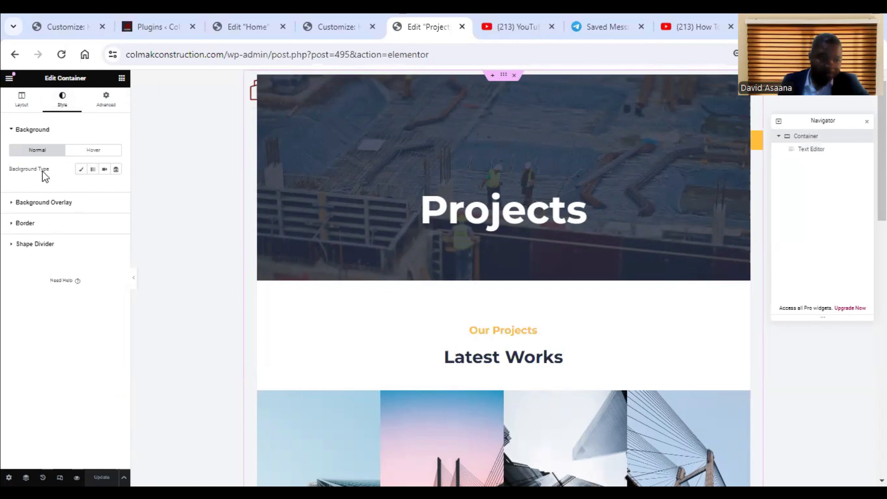
click(81, 170)
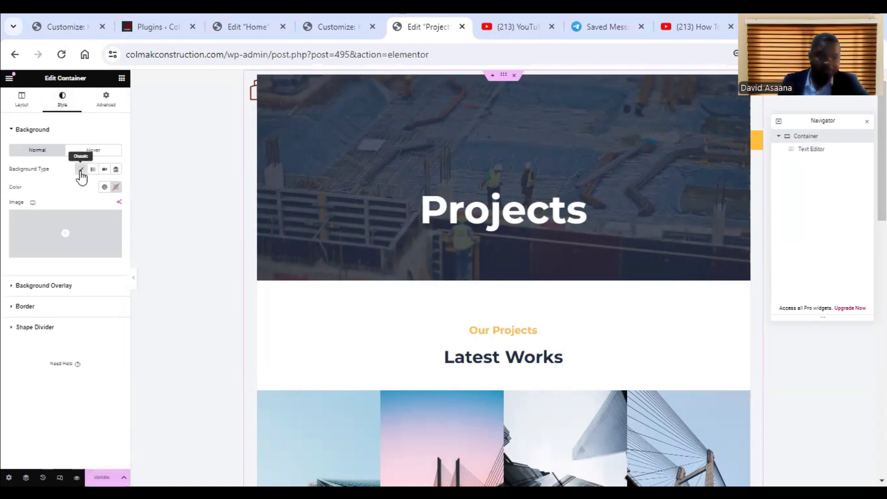
mouse_move(66, 238)
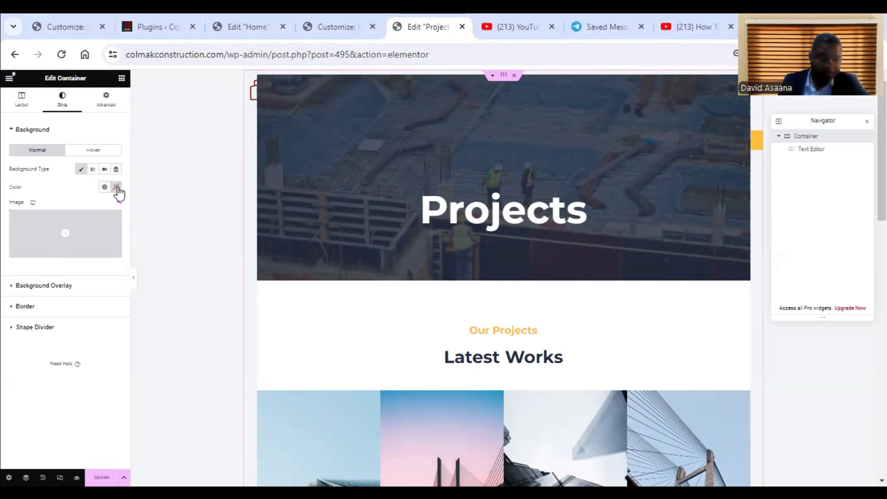
Set the container's background color to a pinkish red after trying black, crimson and dark maroon shades.
click(116, 188)
drag(67, 290, 171, 297)
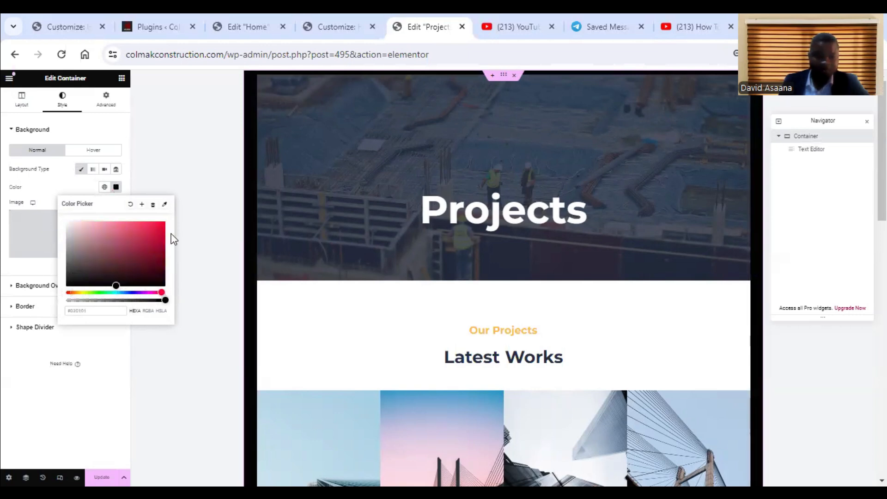
click(150, 228)
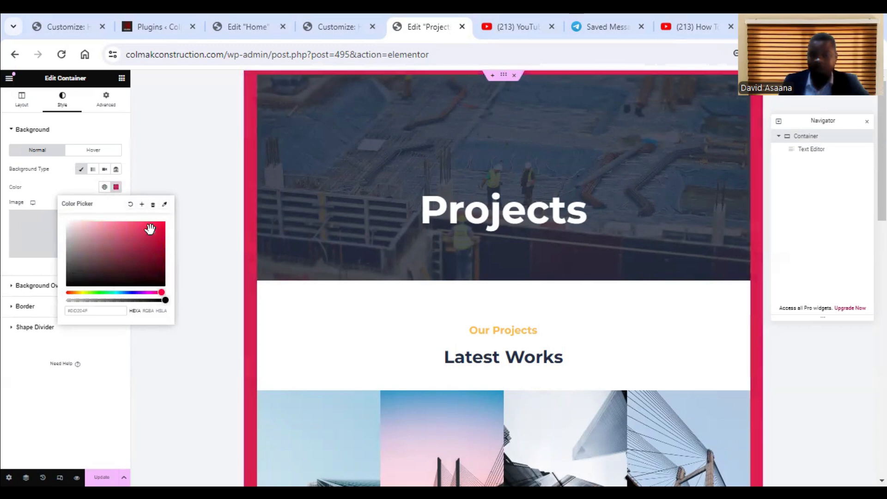
click(158, 277)
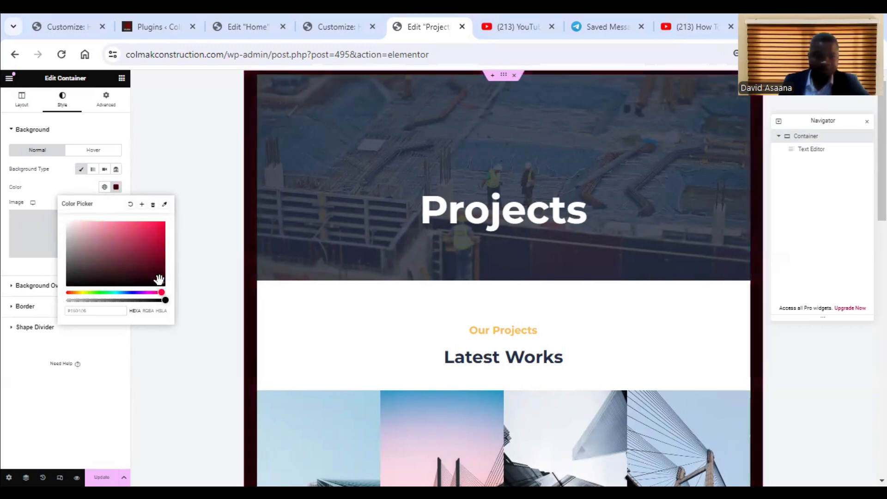
click(86, 275)
click(69, 241)
click(134, 235)
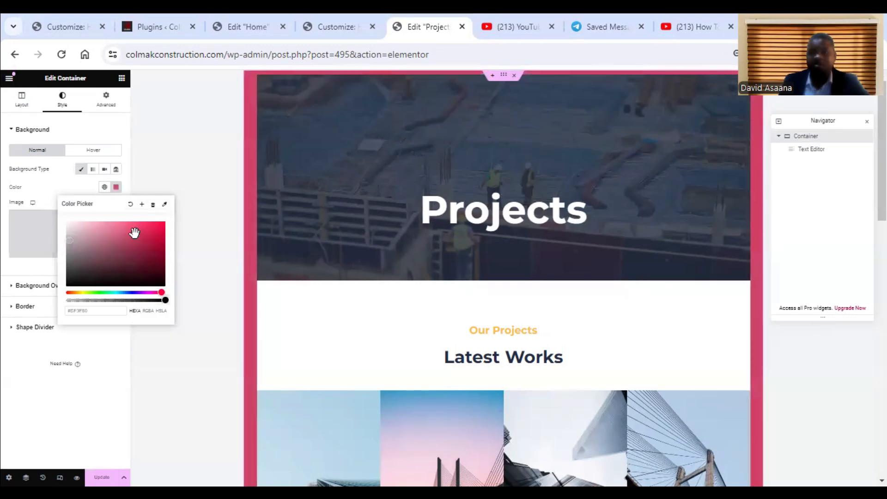
Examine how the container's background color appears along the Projects page, from the banner to the clients section.
scroll(468, 332, down, 4)
scroll(468, 332, up, 4)
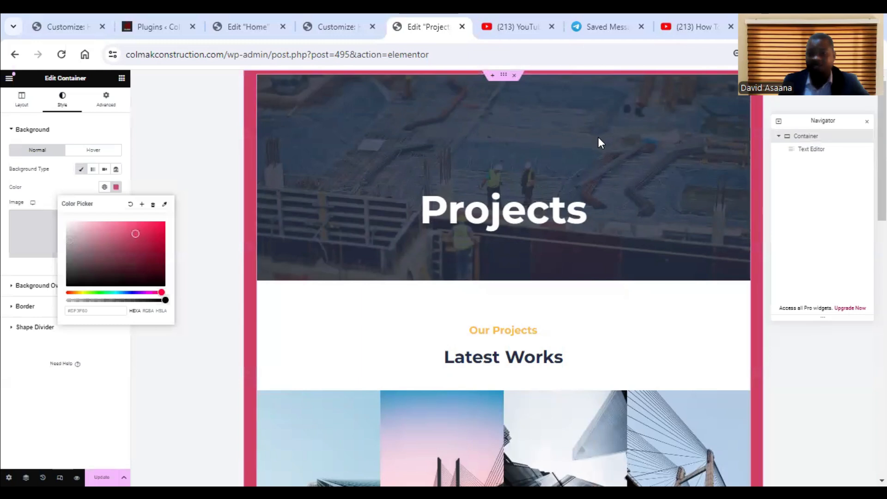
scroll(598, 137, down, 5)
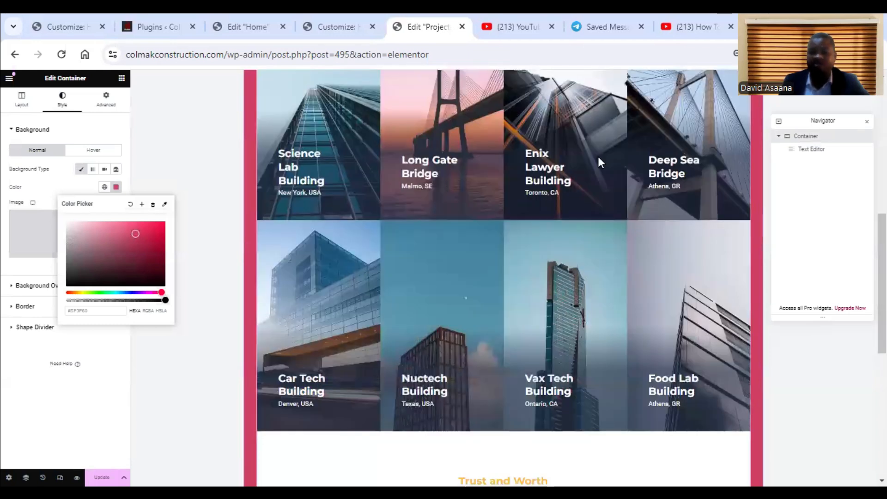
scroll(598, 158, down, 1)
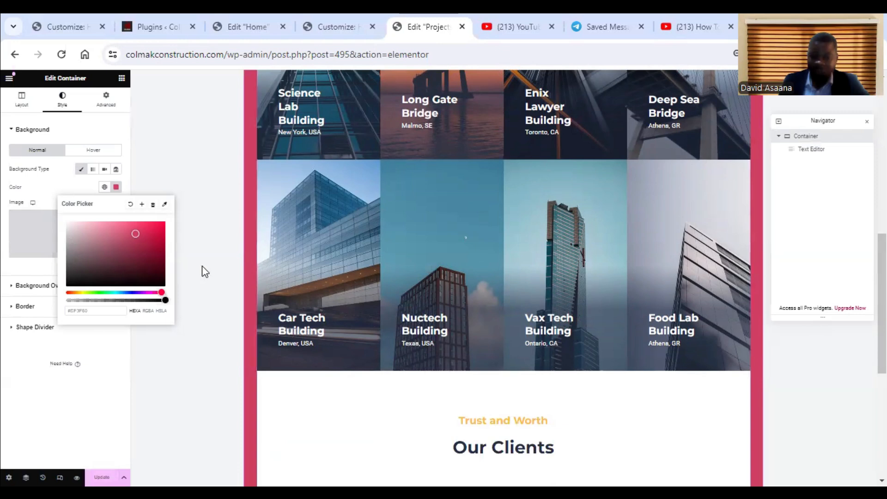
scroll(456, 310, down, 2)
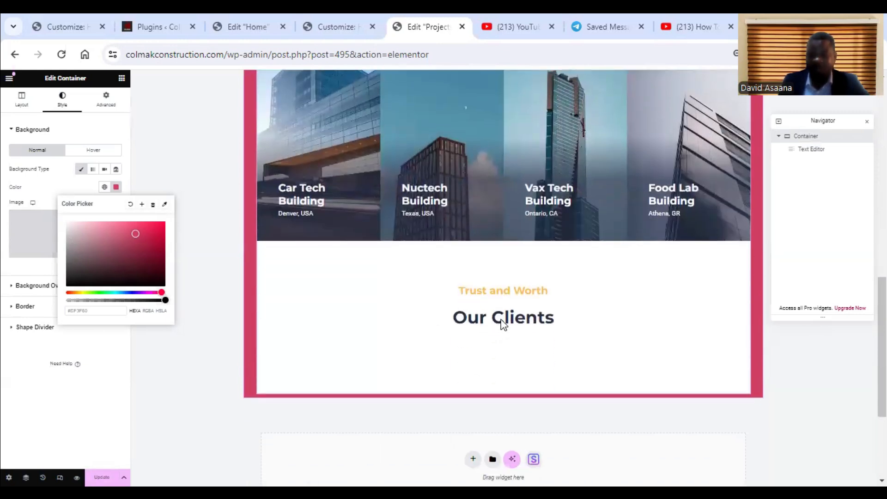
scroll(503, 326, up, 10)
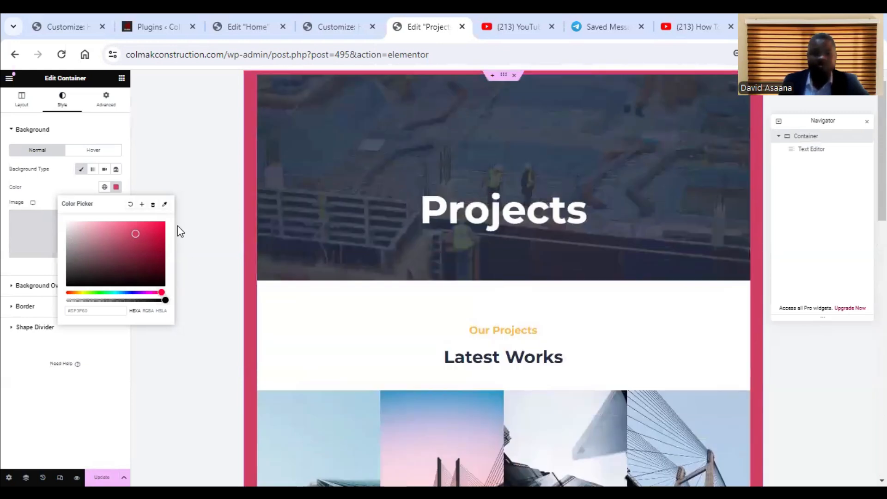